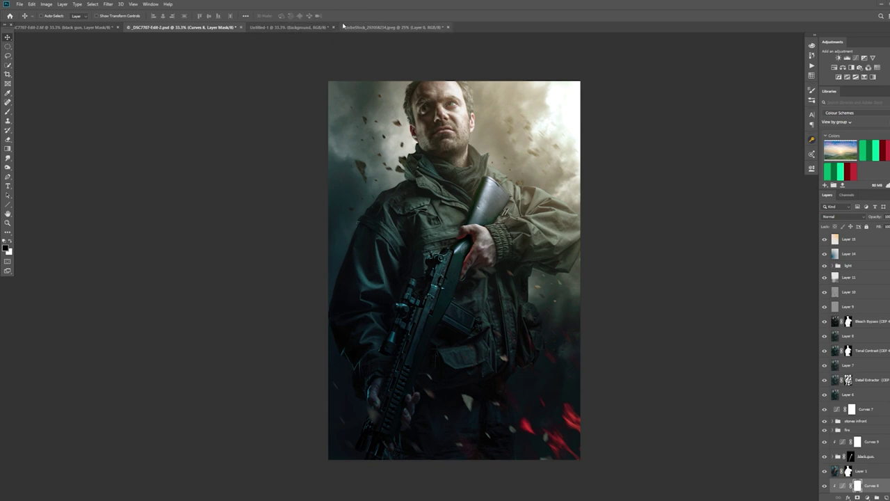
Step: Check the debris document, switch to the AdobeStock rock image and shift its rock layer slightly up and to the left
click(309, 28)
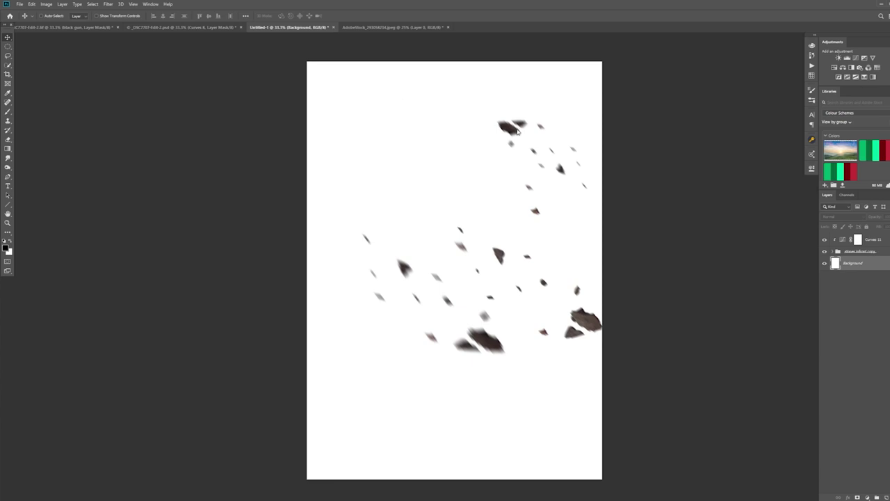
click(393, 27)
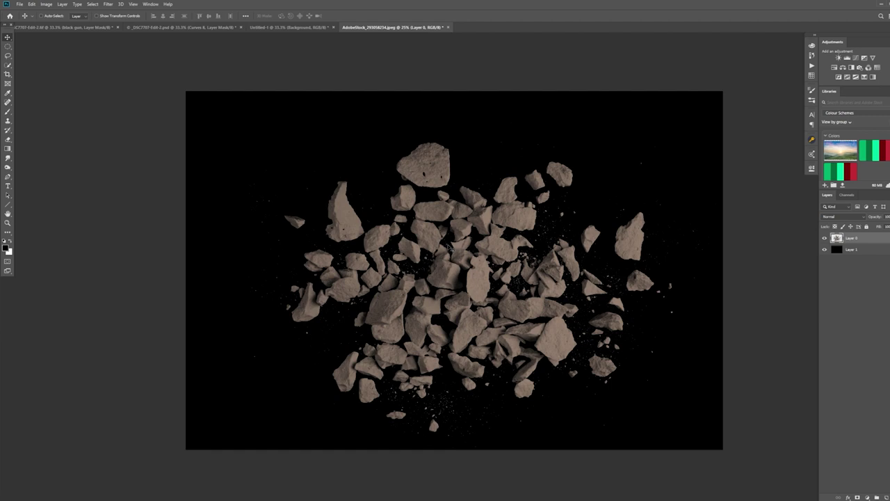
mouse_move(551, 242)
mouse_down()
mouse_move(443, 226)
mouse_move(563, 233)
mouse_move(537, 236)
mouse_up()
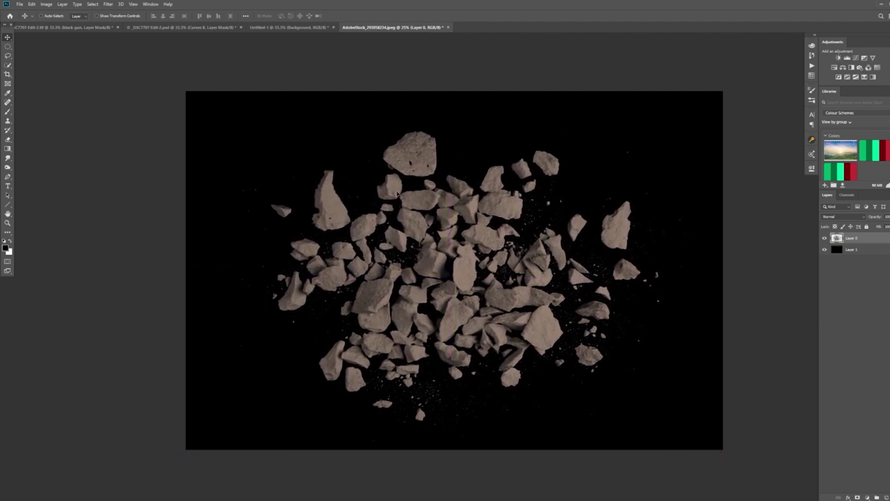
Step: Lasso the upper half of the rocks, duplicate it to a new layer and move the copy down over the pile
click(8, 55)
mouse_move(419, 113)
mouse_down()
mouse_move(362, 161)
mouse_move(294, 151)
mouse_move(227, 190)
mouse_move(241, 342)
mouse_move(323, 337)
mouse_move(347, 302)
mouse_move(421, 242)
mouse_move(454, 256)
mouse_move(520, 244)
mouse_move(579, 205)
mouse_move(617, 147)
mouse_move(566, 113)
mouse_move(488, 146)
mouse_move(440, 112)
mouse_move(409, 114)
mouse_up()
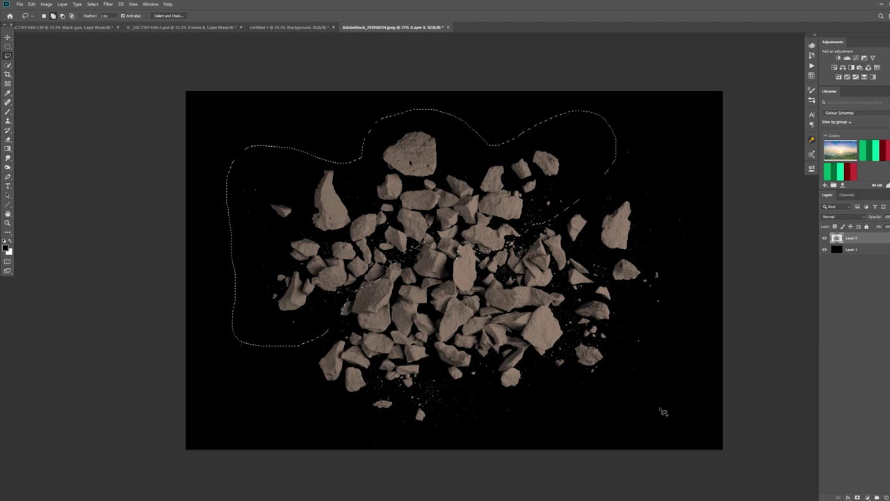
key(ctrl+j)
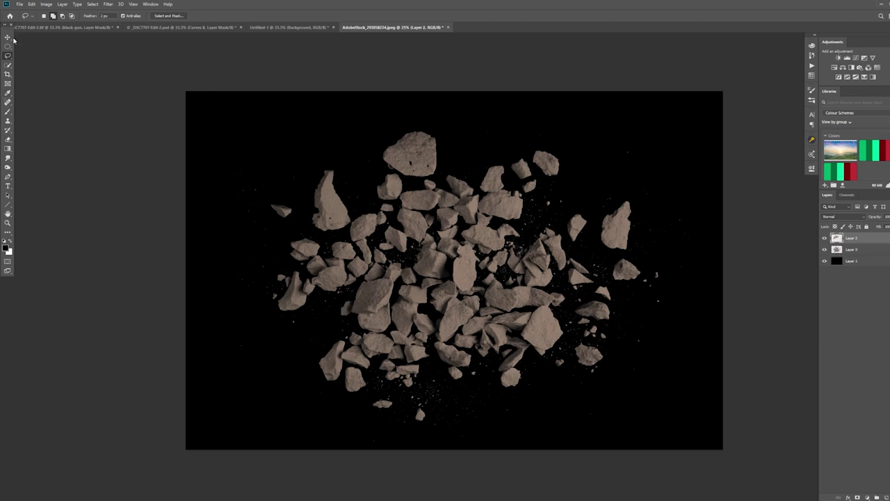
click(8, 37)
drag(497, 312, 522, 348)
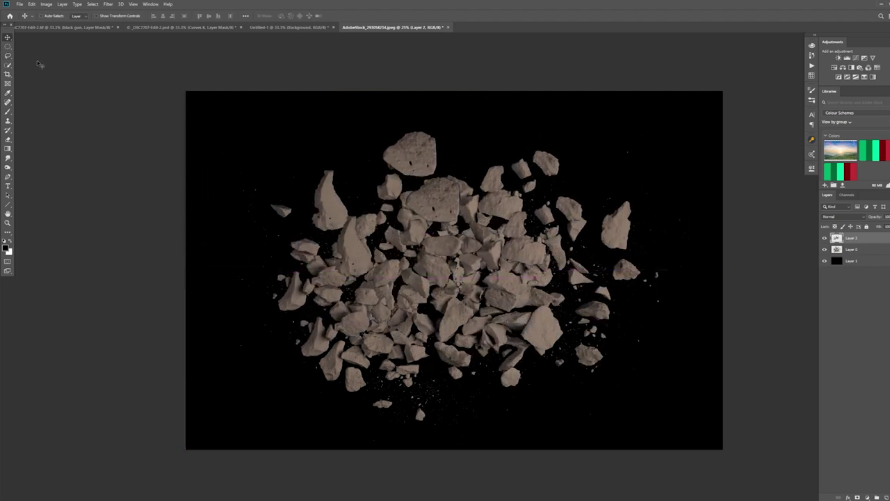
Step: Bring the copied rocks into the soldier composite and place their layer at the top of the layer stack
click(171, 28)
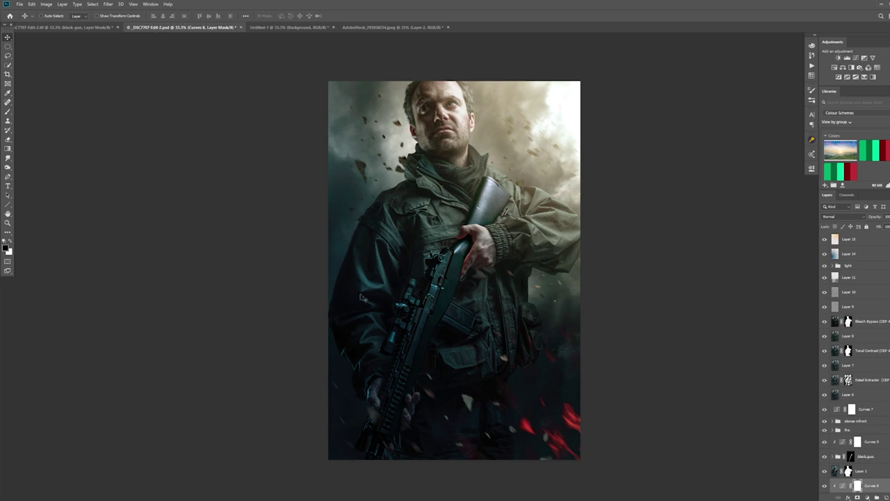
click(369, 28)
drag(446, 271, 471, 270)
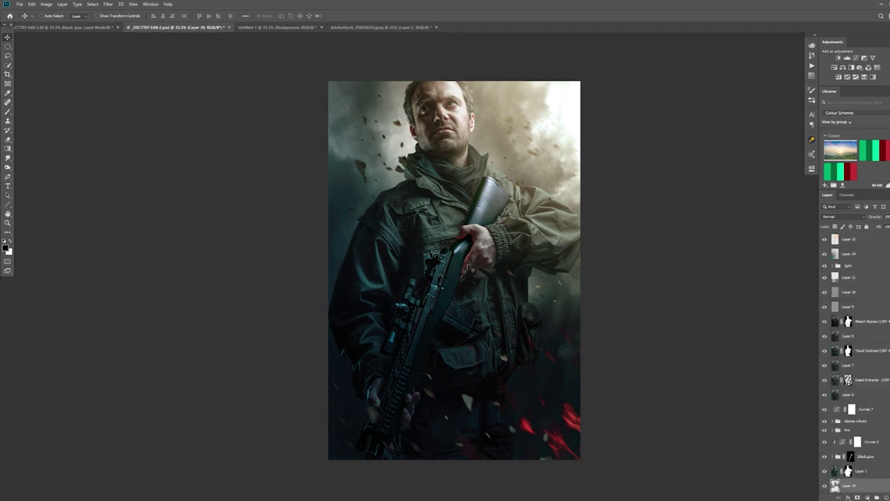
drag(885, 487, 880, 238)
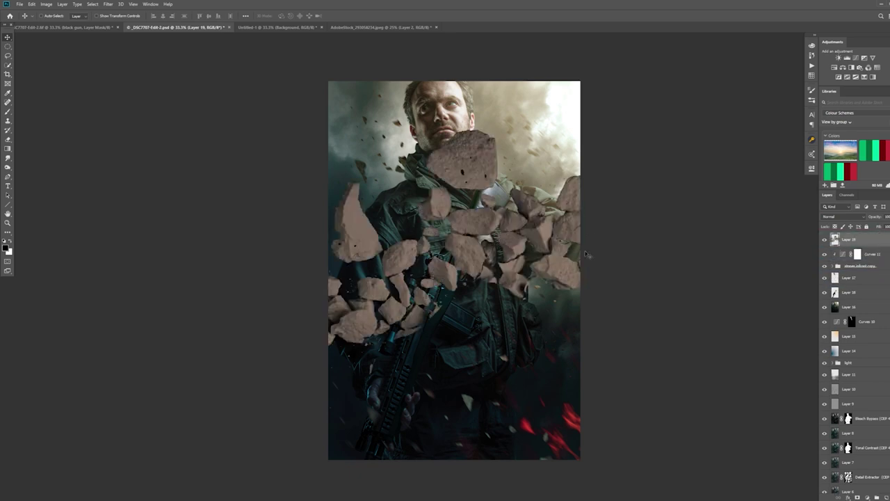
Step: Scale the rocks to about 45%, rotate them and place them in the lower-right corner of the soldier image
key(ctrl+t)
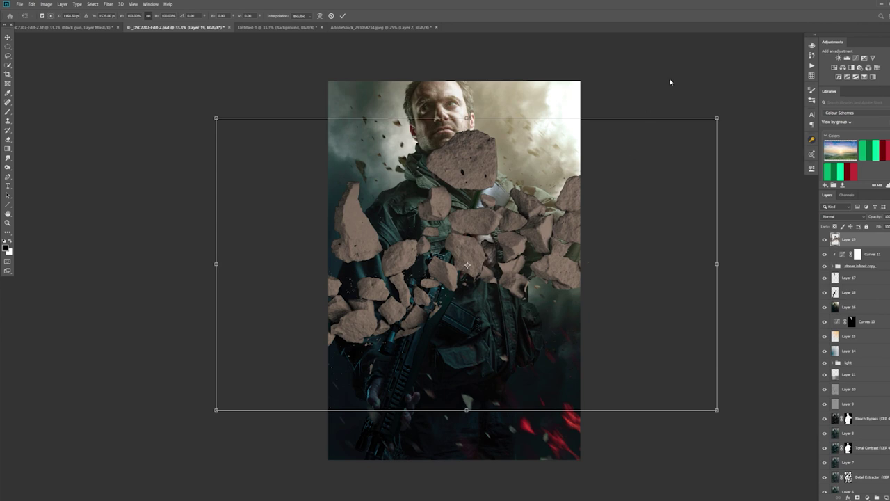
drag(717, 118, 205, 157)
drag(385, 271, 544, 346)
drag(560, 261, 600, 390)
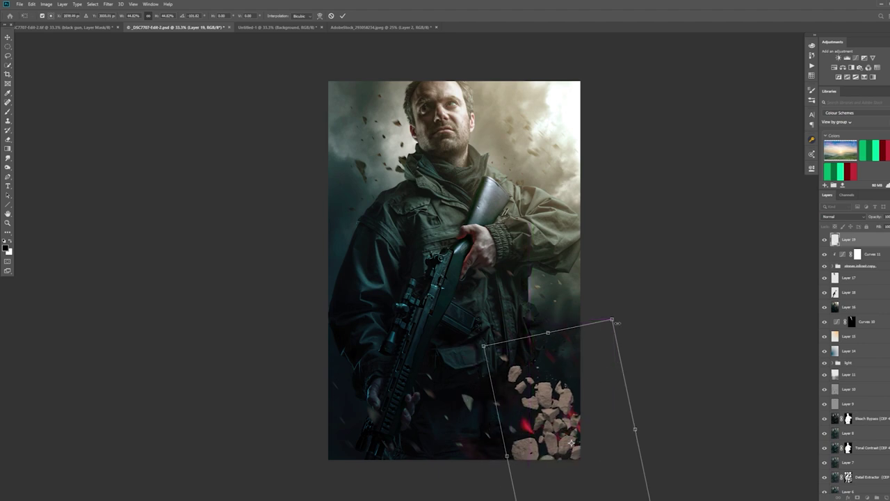
drag(626, 315, 551, 349)
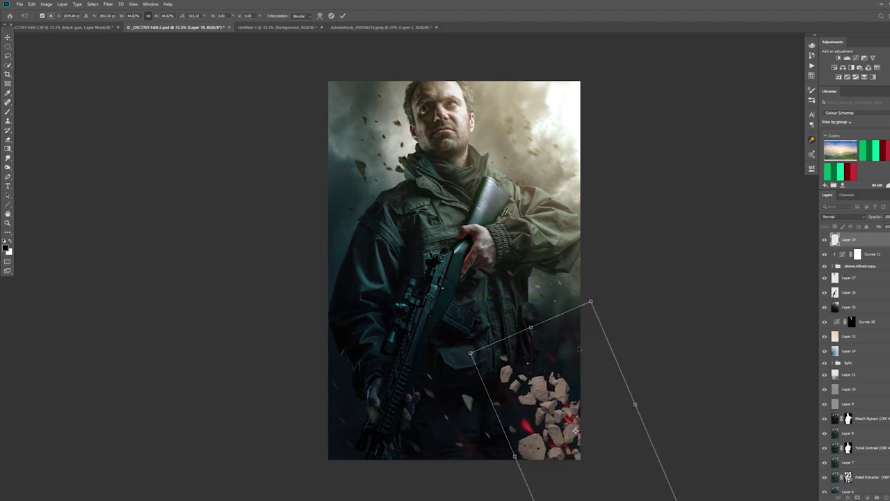
key(Return)
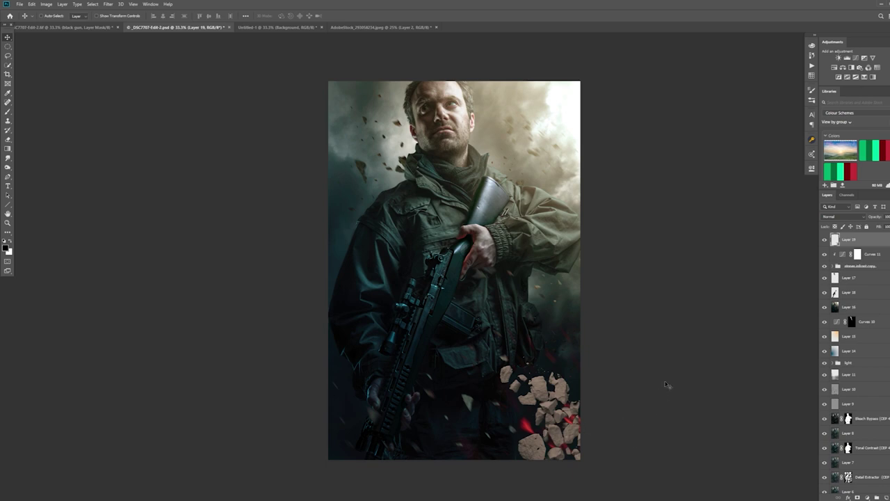
Step: Convert the rock layer to a smart object for editable smart filters
click(109, 5)
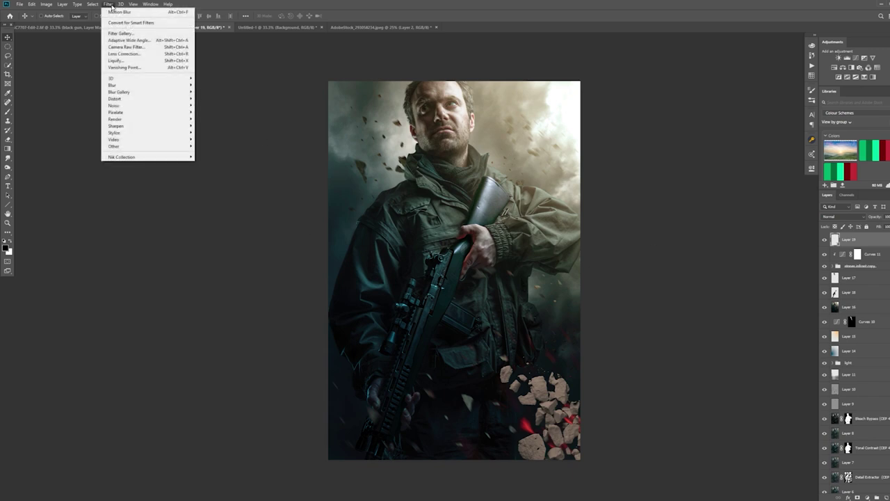
click(109, 5)
click(109, 5)
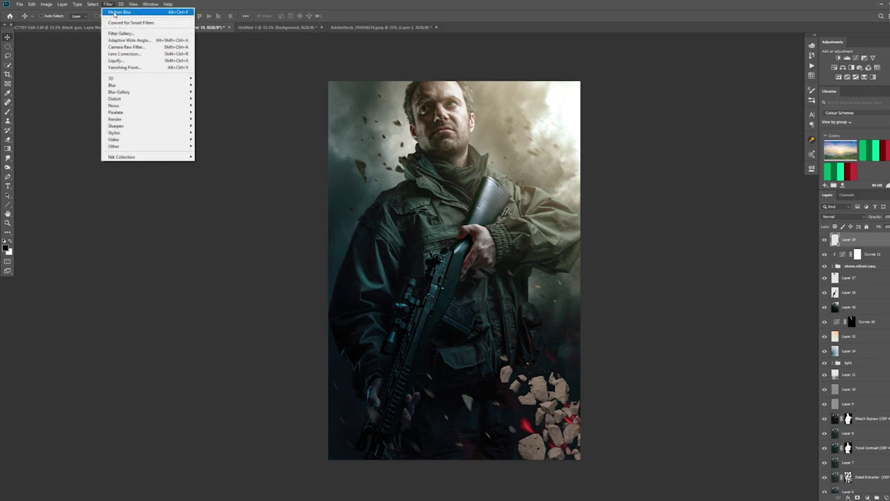
click(119, 23)
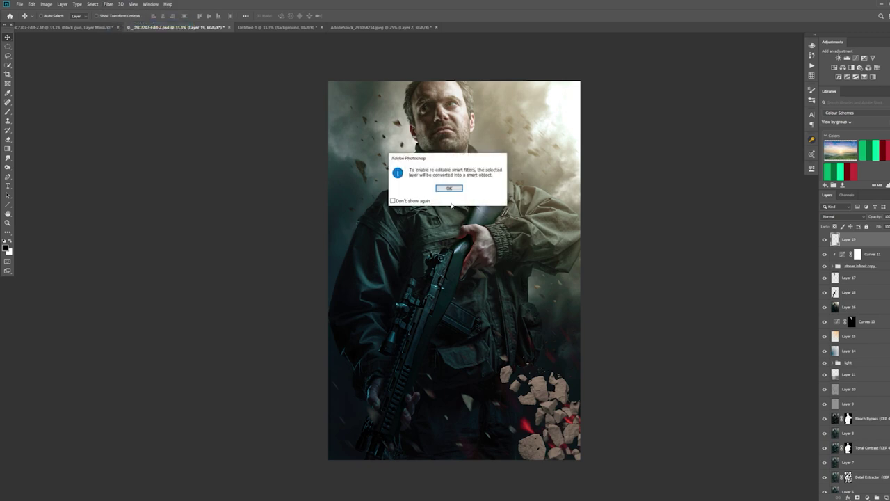
click(451, 189)
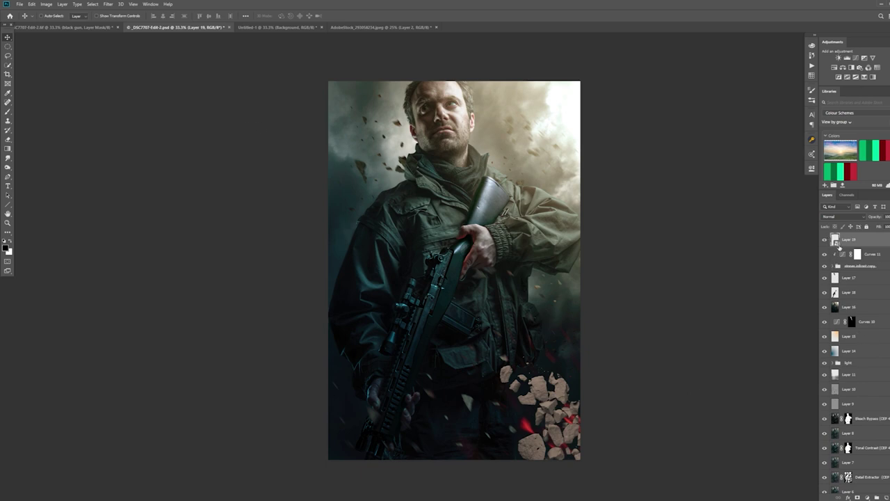
Step: Start a Motion Blur on the rocks, with the angle at -32° and the distance at 2 pixels
click(108, 4)
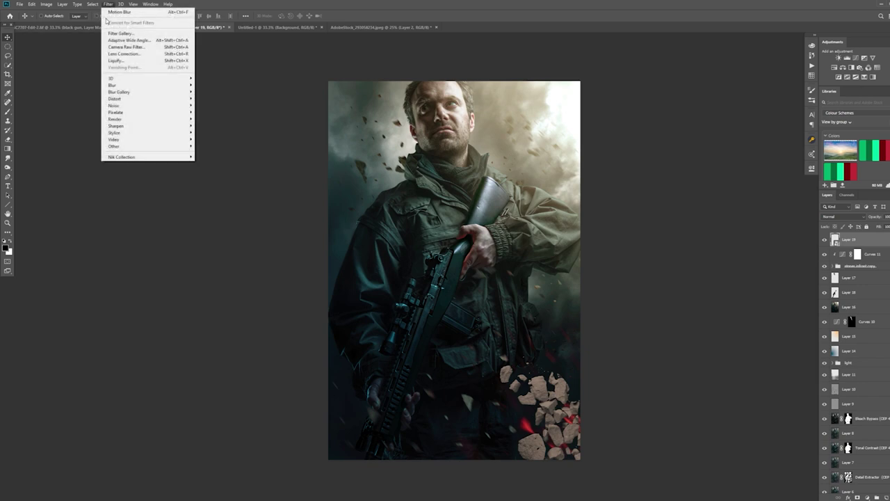
mouse_move(117, 86)
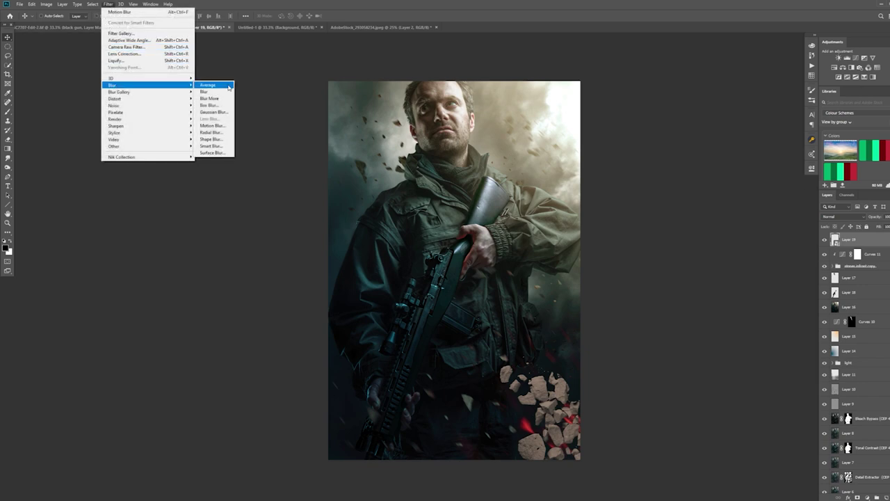
click(218, 126)
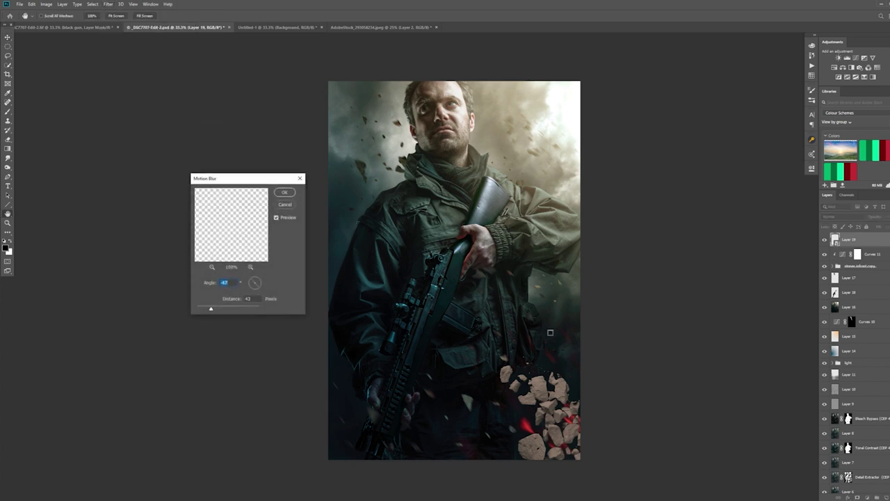
drag(250, 284, 258, 292)
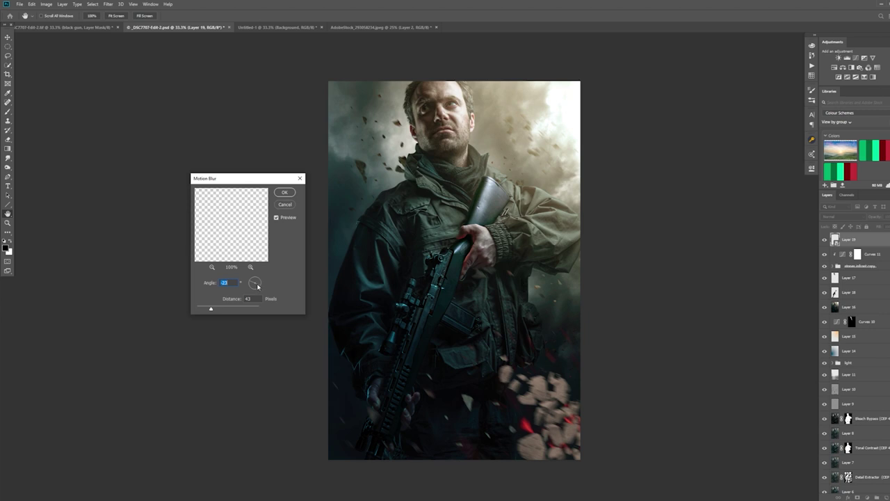
drag(258, 285, 259, 286)
drag(211, 309, 230, 311)
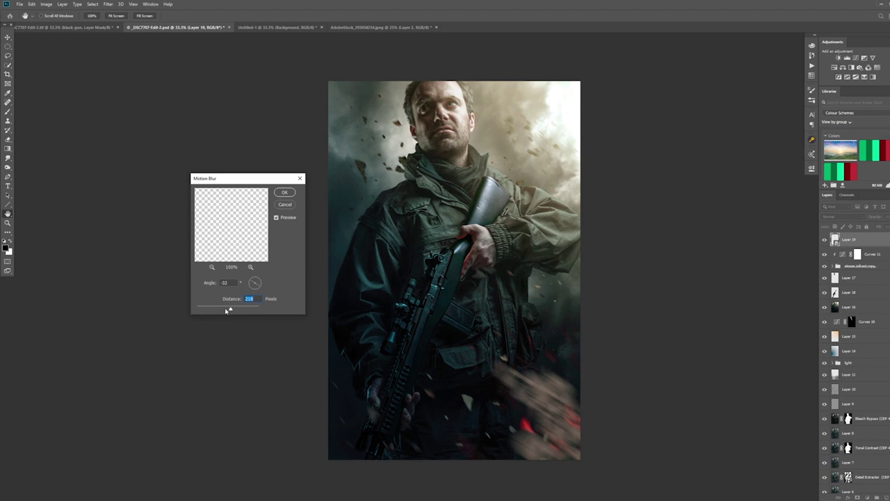
drag(229, 311, 198, 311)
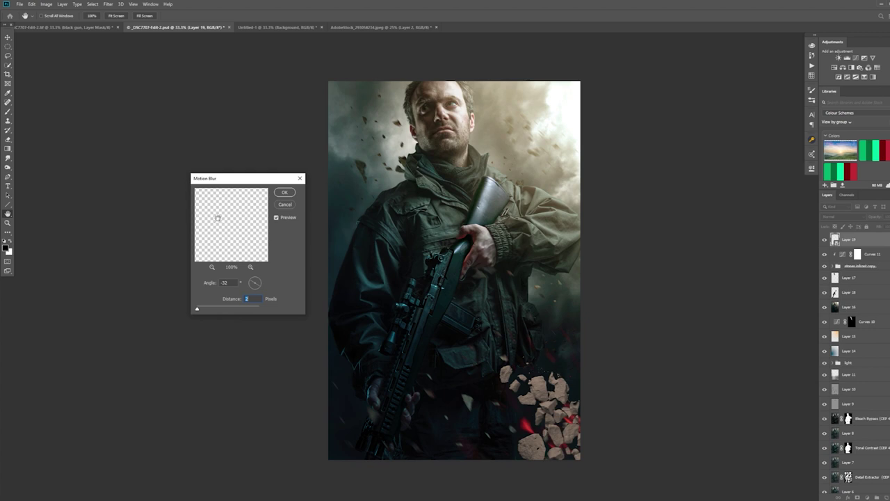
Step: Apply the Motion Blur at a -38° angle and 50 pixels distance, and move the blurred rocks lower in the corner
drag(251, 282, 249, 285)
drag(250, 282, 248, 280)
drag(250, 279, 250, 279)
drag(197, 311, 215, 310)
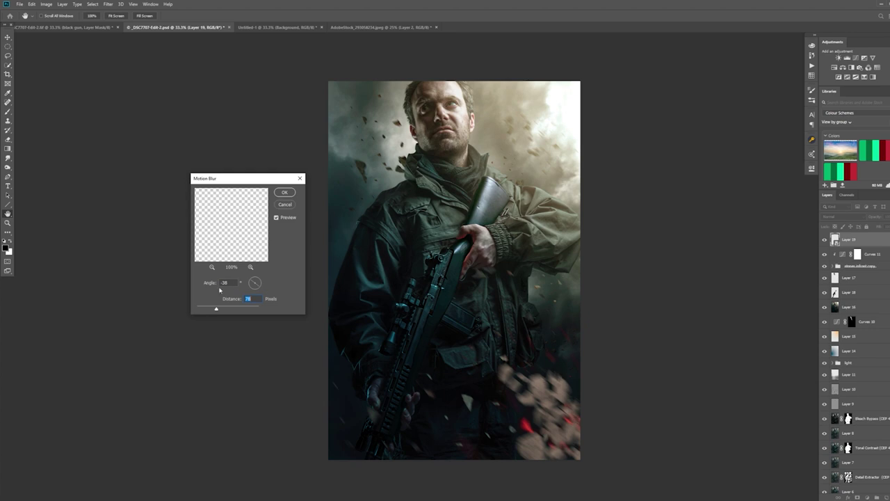
drag(216, 309, 214, 311)
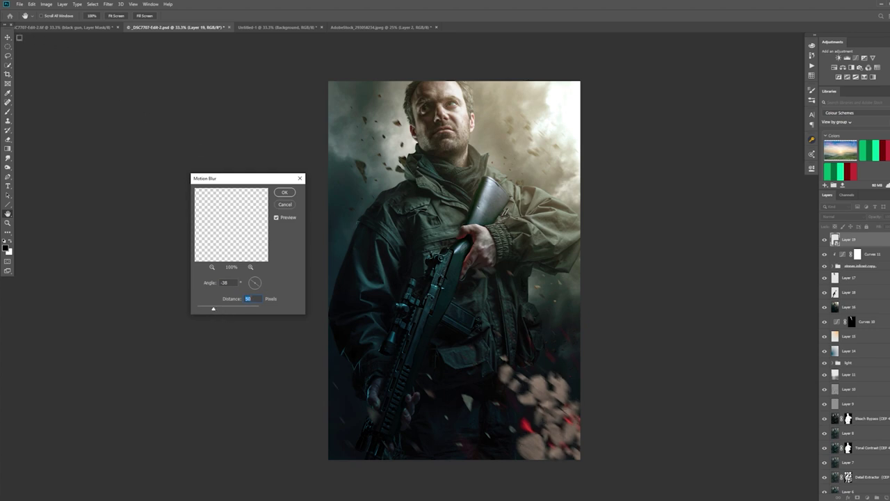
click(539, 420)
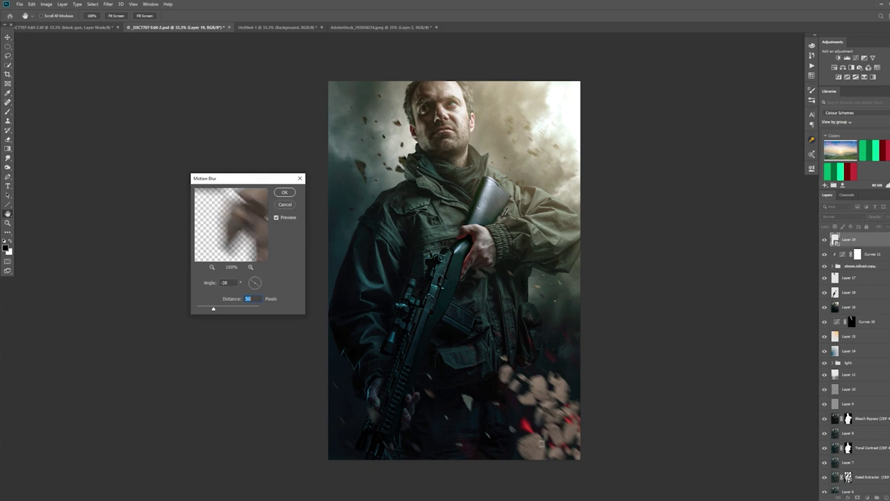
click(285, 195)
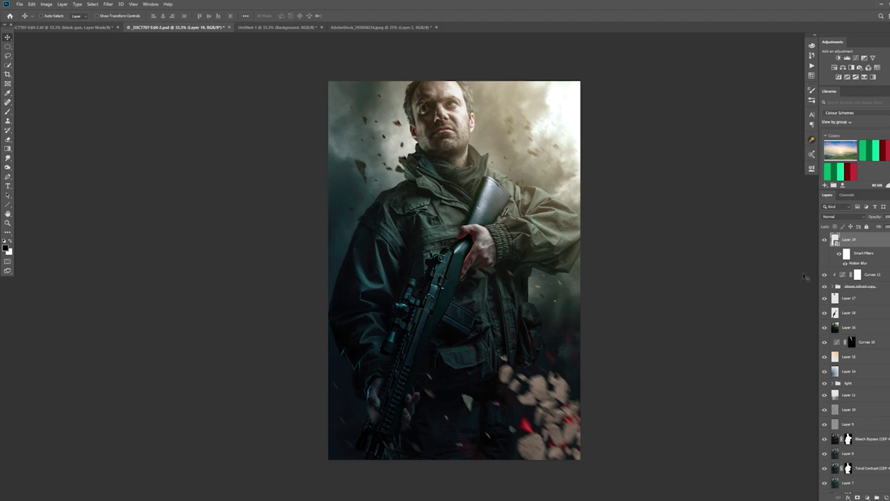
drag(542, 407, 544, 448)
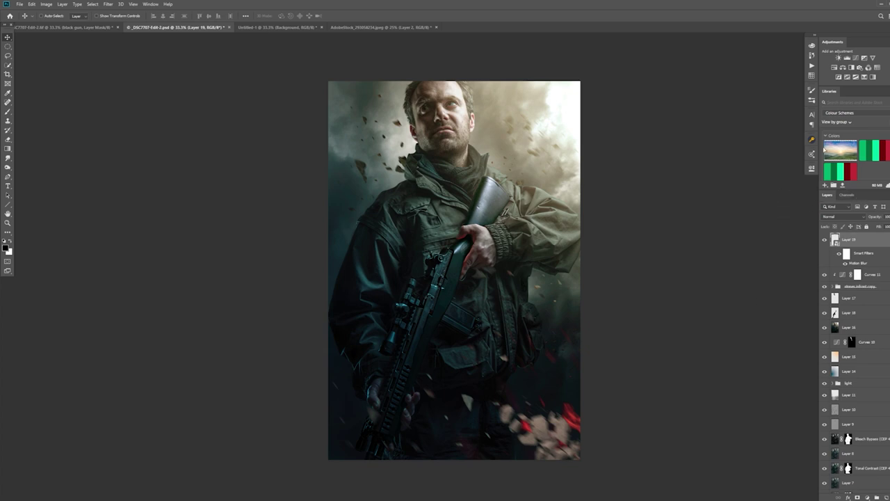
Step: Add a Curves adjustment clipped to the rock layer and lower its white end point to darken the rocks
click(855, 59)
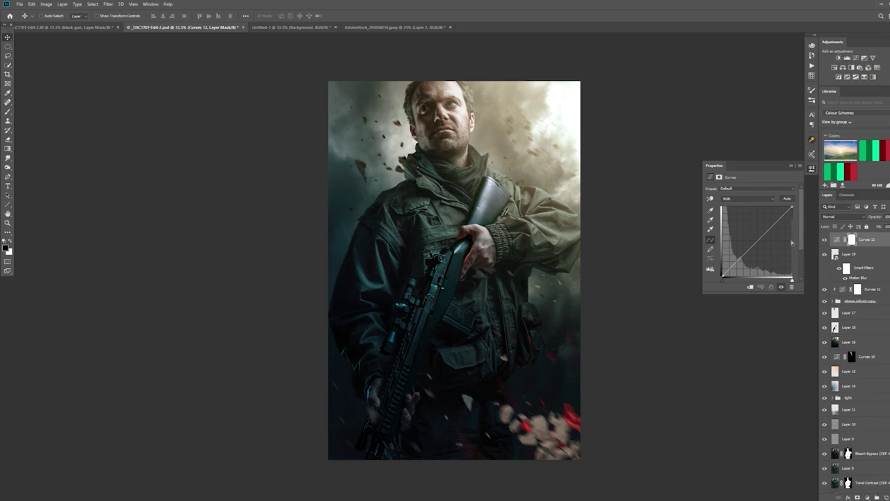
click(839, 248)
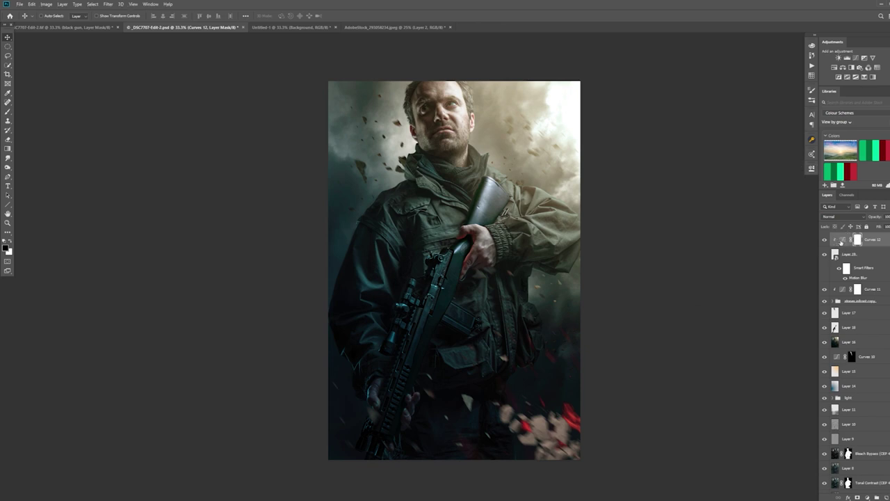
double_click(843, 239)
drag(793, 207, 793, 235)
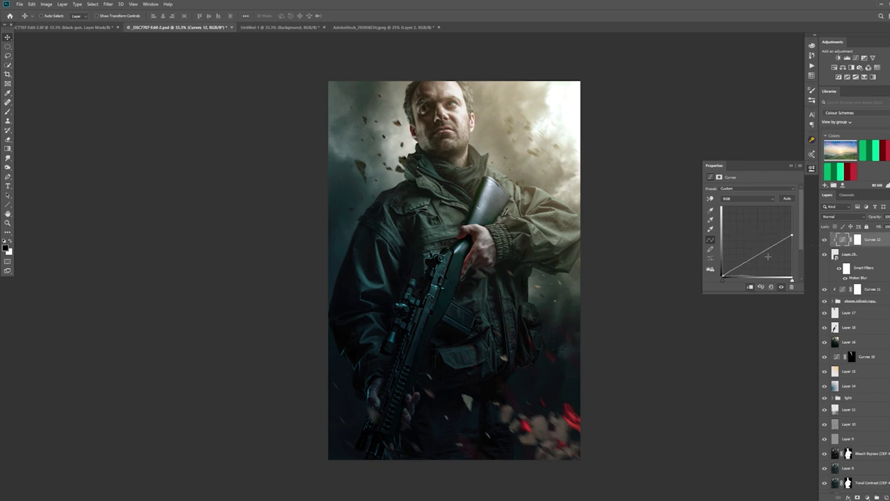
click(790, 167)
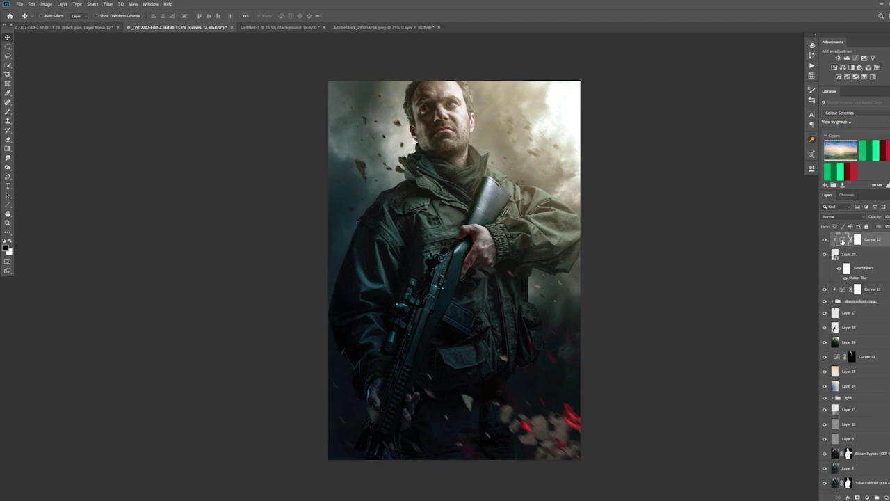
Step: Add a second Curves adjustment clipped to the rock layer and adjust its green, blue and red channels, raising the blue midtones
click(850, 255)
click(856, 60)
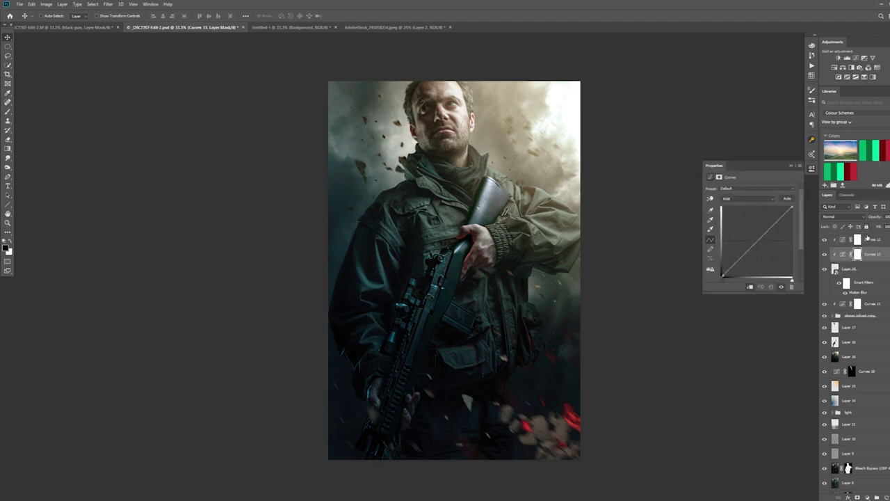
click(748, 199)
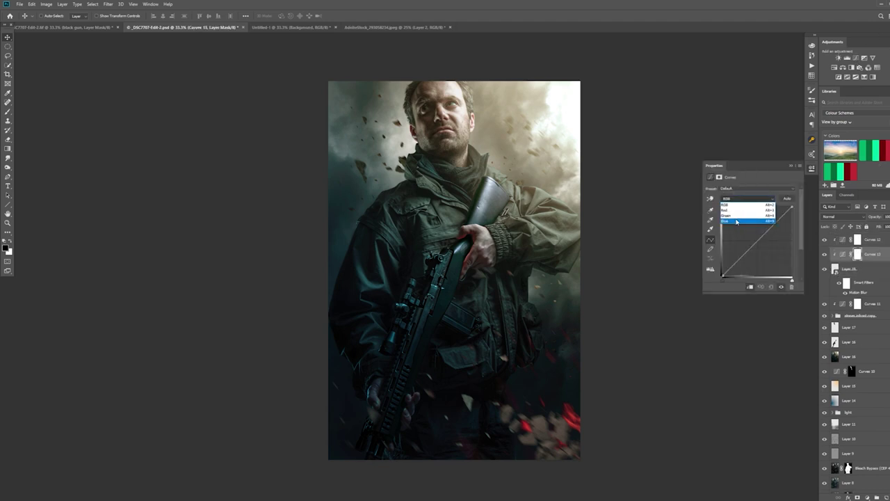
click(741, 216)
click(757, 240)
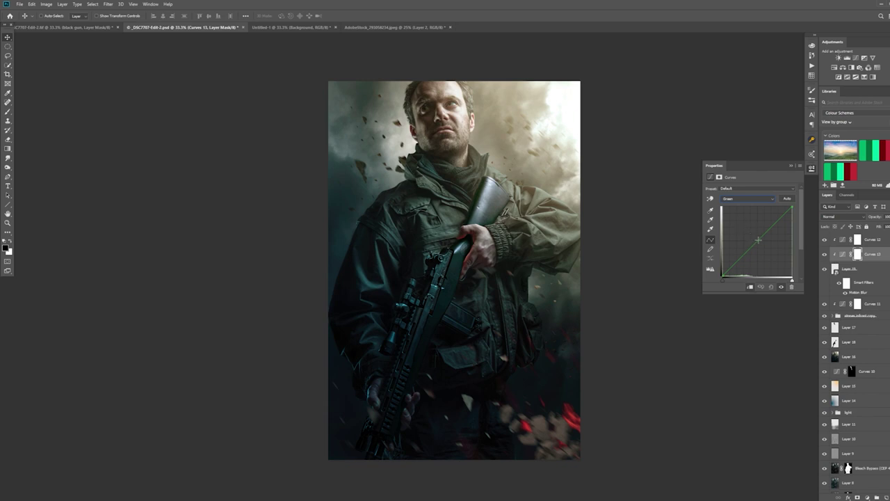
click(749, 201)
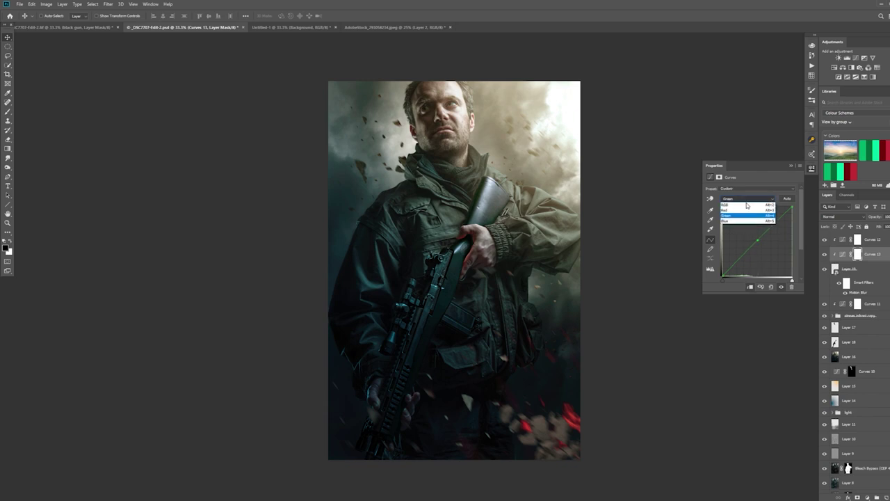
click(741, 226)
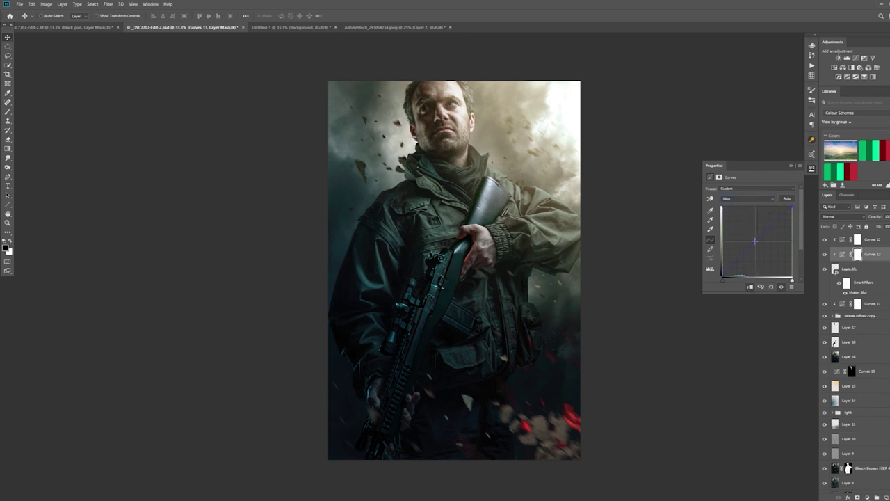
click(762, 200)
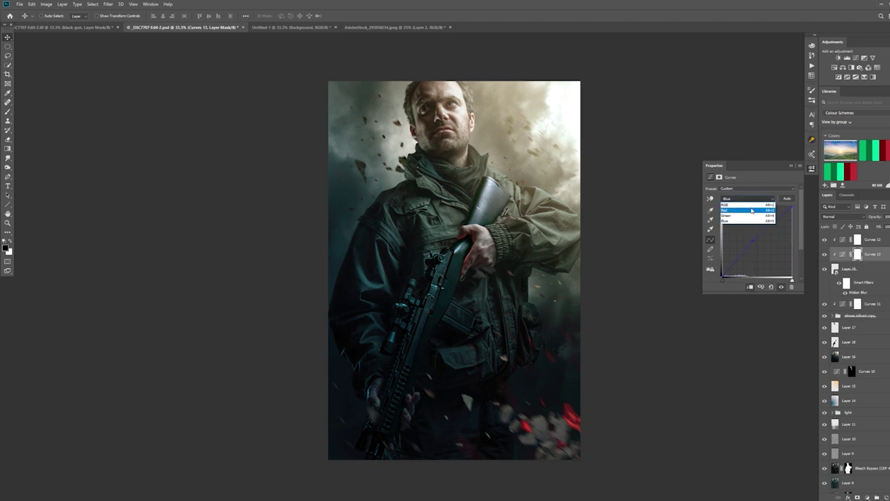
click(751, 211)
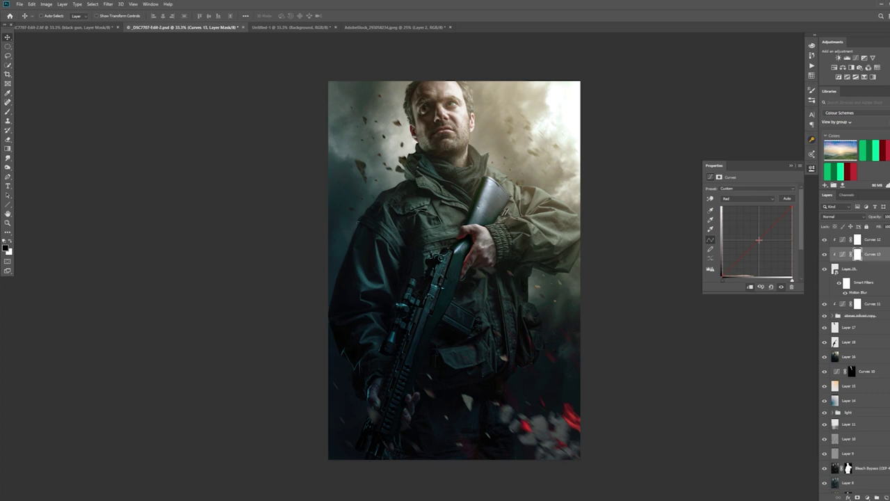
click(791, 167)
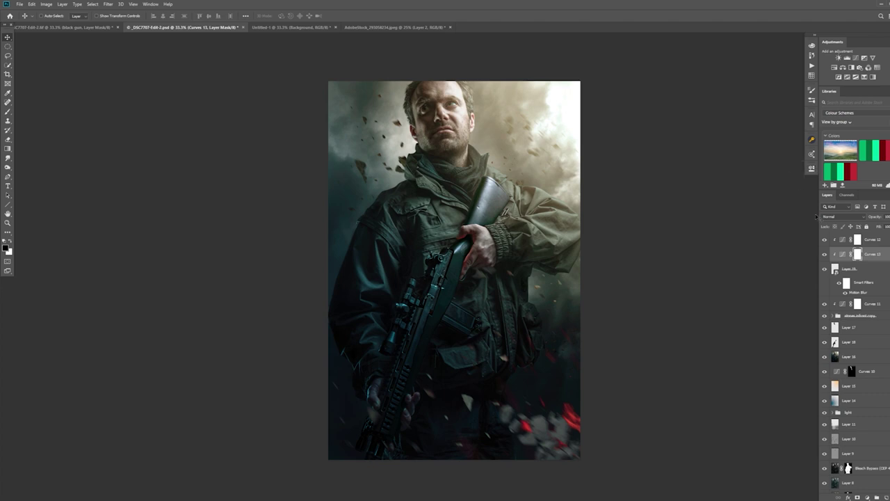
Step: Lower the RGB midtones in the first Curves adjustment clipped to the rocks to darken them further
double_click(844, 255)
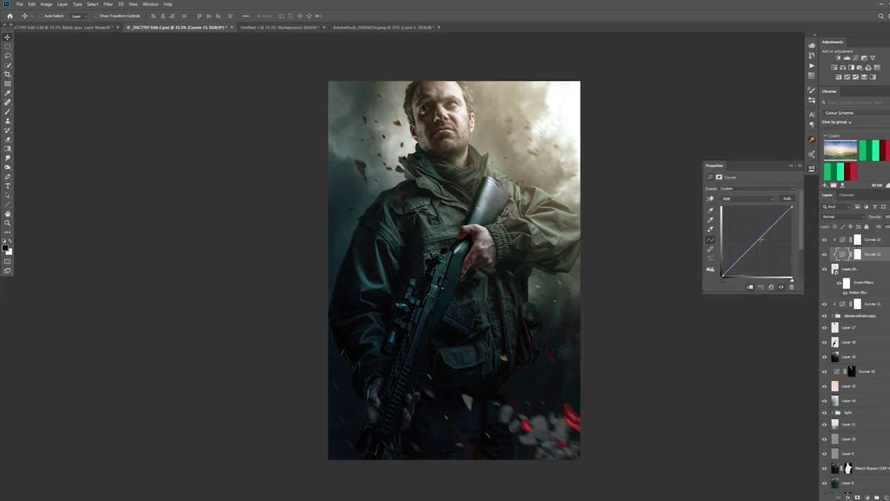
click(842, 241)
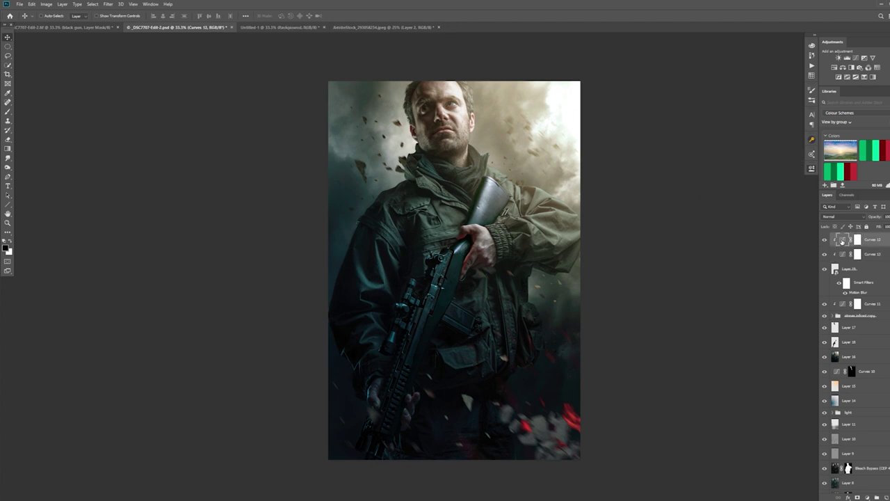
double_click(843, 240)
drag(756, 254, 757, 259)
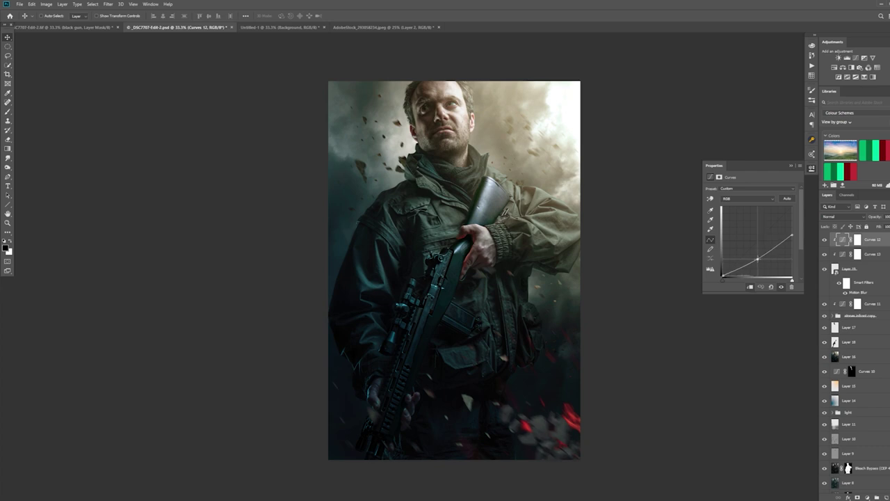
click(791, 167)
Step: Add a Hue/Saturation adjustment clipped to the rocks, reduce the saturation and shift the hue slightly
click(867, 257)
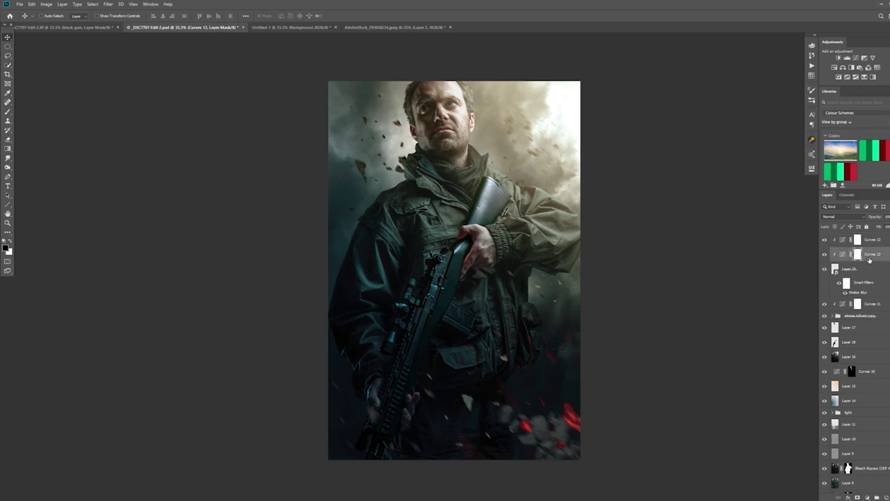
click(835, 67)
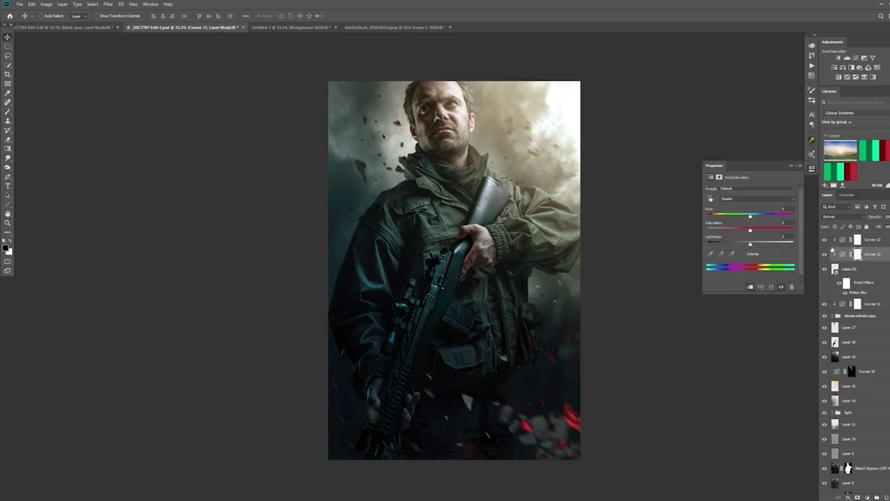
mouse_move(750, 231)
mouse_down()
mouse_move(730, 233)
mouse_move(758, 233)
mouse_move(724, 234)
mouse_move(743, 237)
mouse_up()
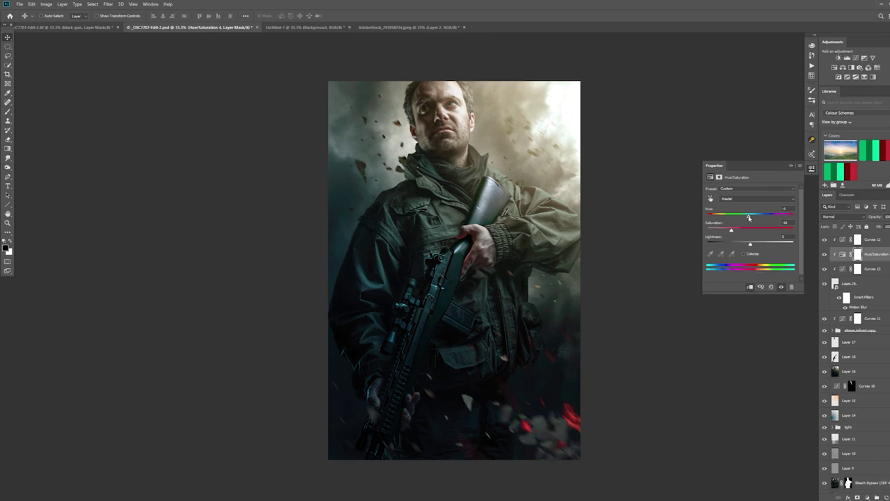
mouse_move(746, 218)
mouse_down()
mouse_move(760, 217)
mouse_move(732, 225)
mouse_up()
Step: Move the Hue/Saturation adjustment beneath both Curves adjustments, directly above the rock layer, and fine-tune its hue
drag(869, 253, 847, 258)
double_click(842, 271)
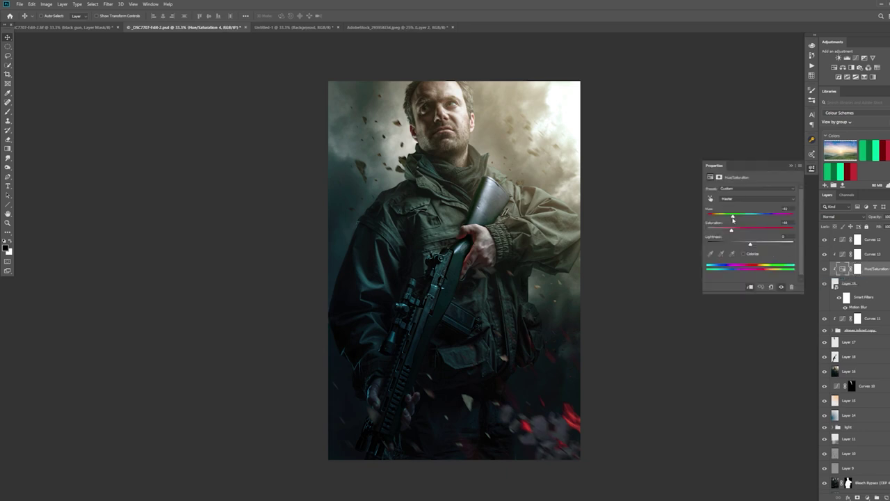
mouse_move(733, 220)
mouse_down()
mouse_move(726, 222)
mouse_move(749, 224)
mouse_up()
click(791, 169)
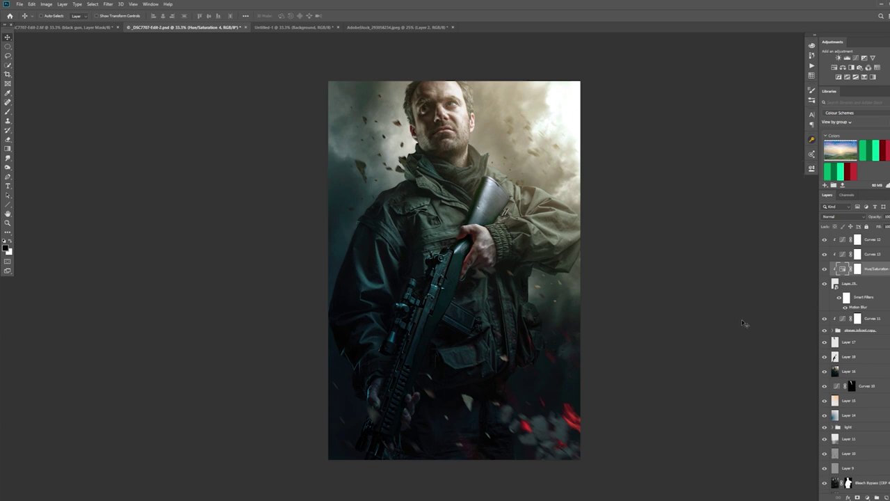
Step: Duplicate the rock layer with its three clipped adjustments and place the copies below the soldier cut-out, Layer 1
shift+click(876, 241)
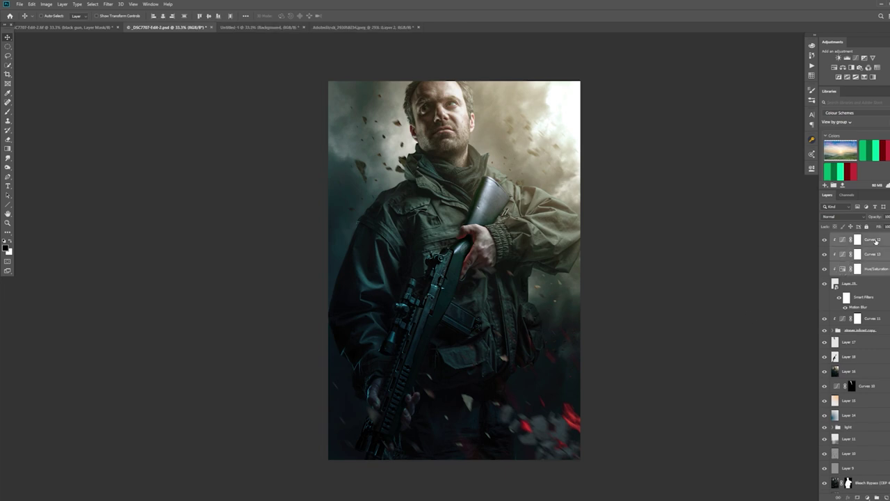
click(873, 285)
shift+click(870, 242)
click(875, 285)
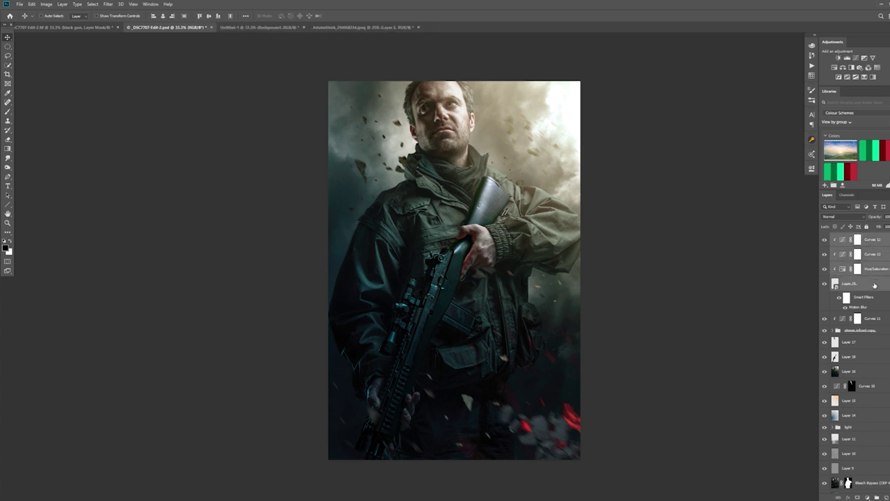
key(ctrl+j)
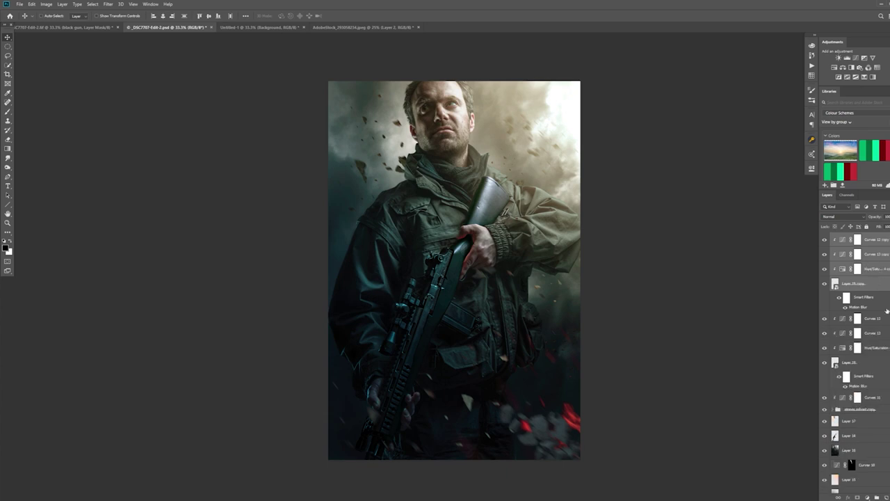
drag(878, 244, 860, 452)
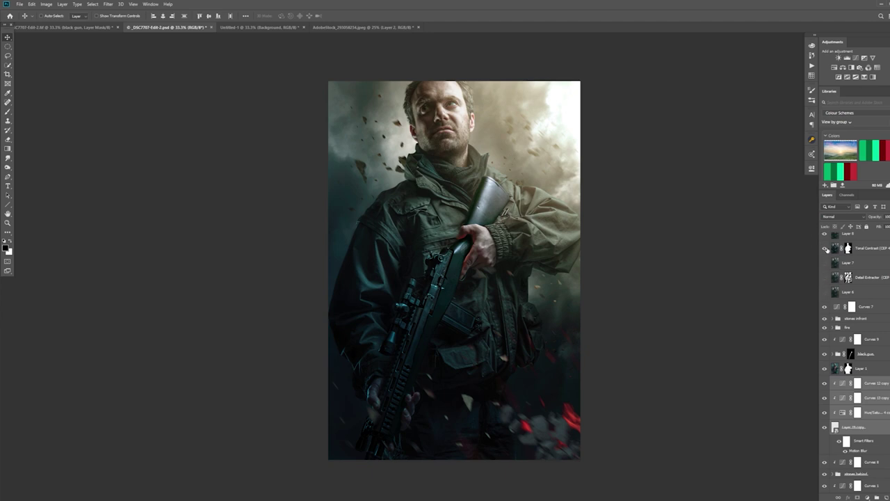
Step: Hide Layer 16 and the merged effect layers from Bleach Bypass down to Layer 6 to expose the layers underneath
scroll(825, 278, up, 4)
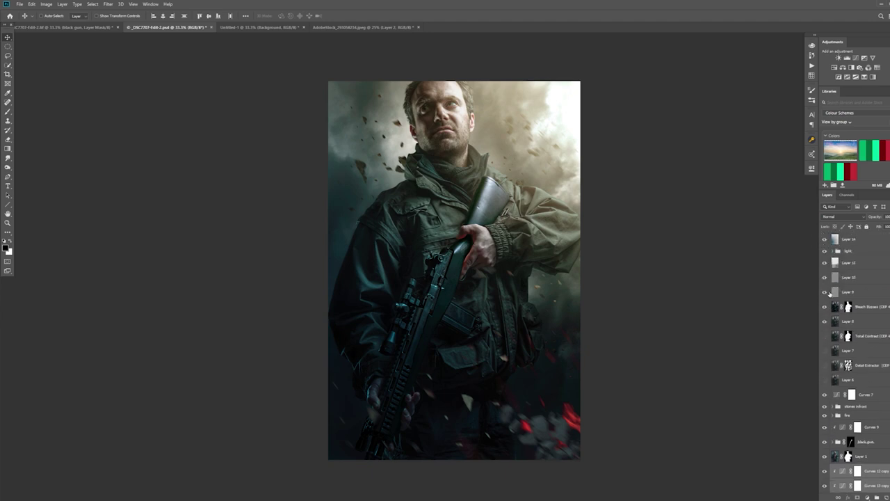
click(825, 307)
scroll(881, 315, up, 6)
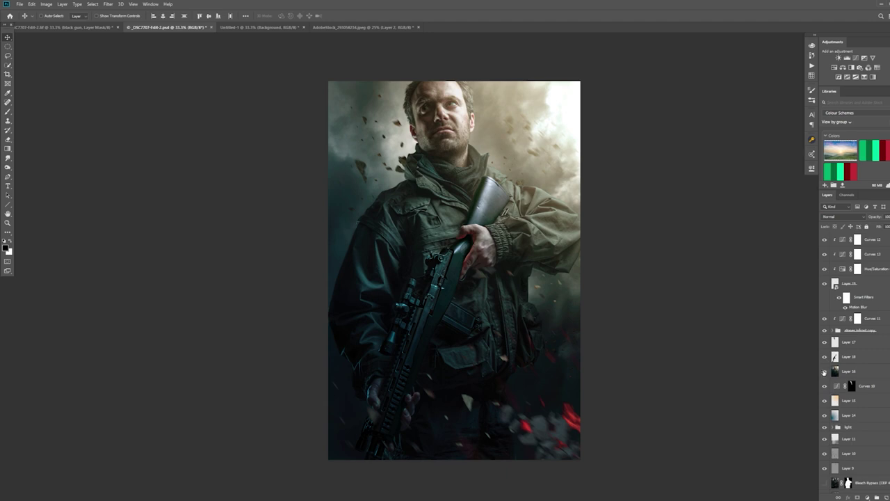
click(825, 372)
scroll(848, 269, down, 5)
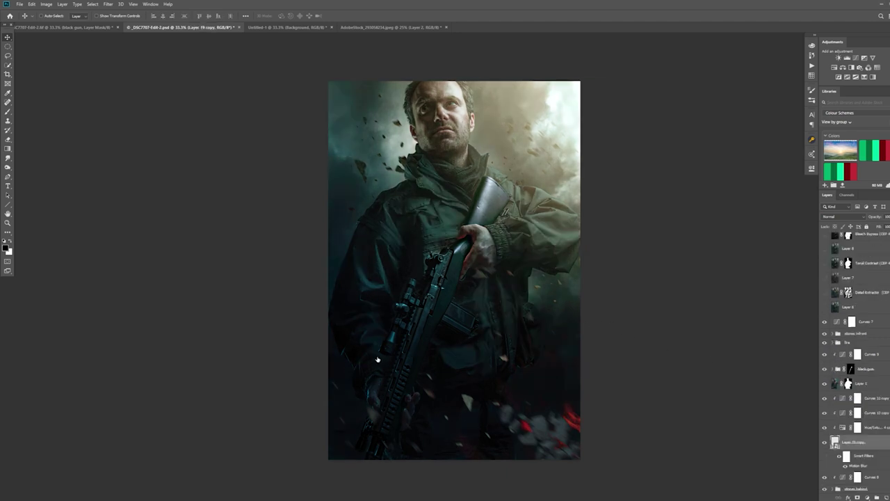
Step: Place the duplicated rocks behind the soldier's shoulder, beside his face on the darker side of the background
drag(376, 312, 418, 176)
drag(431, 157, 431, 178)
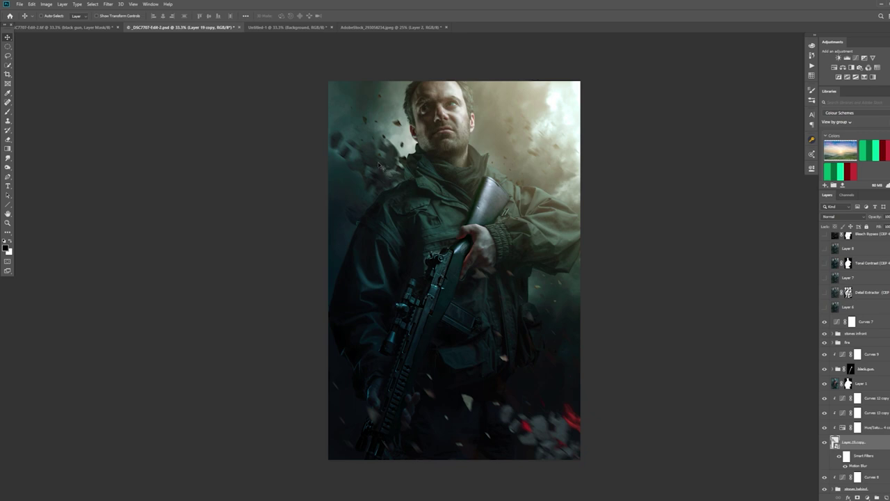
mouse_move(382, 167)
mouse_down()
mouse_move(396, 184)
mouse_move(381, 181)
mouse_up()
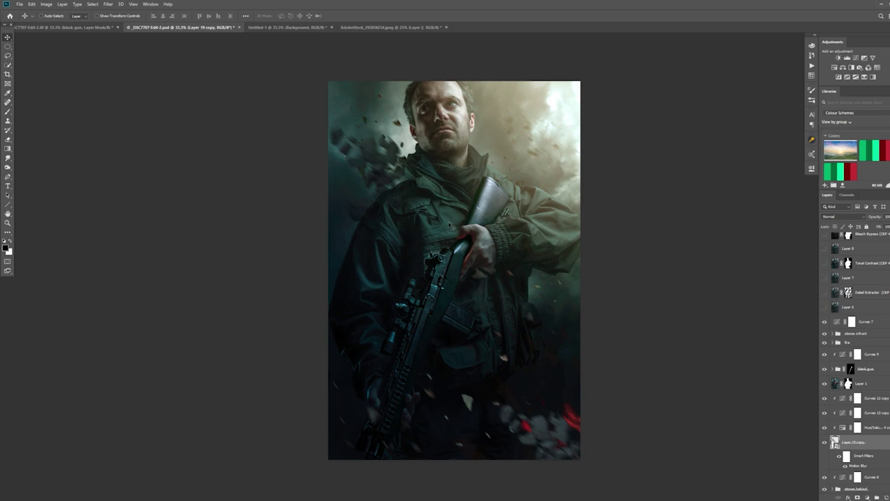
Step: Show the effect layers from Layer 6 up to Bleach Bypass again and hide the front rock layer, Layer 19
scroll(832, 356, up, 3)
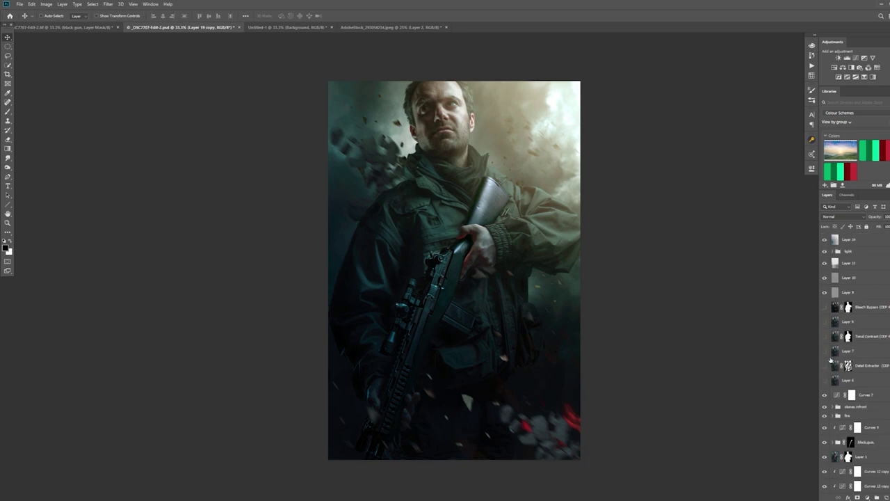
click(826, 376)
click(825, 351)
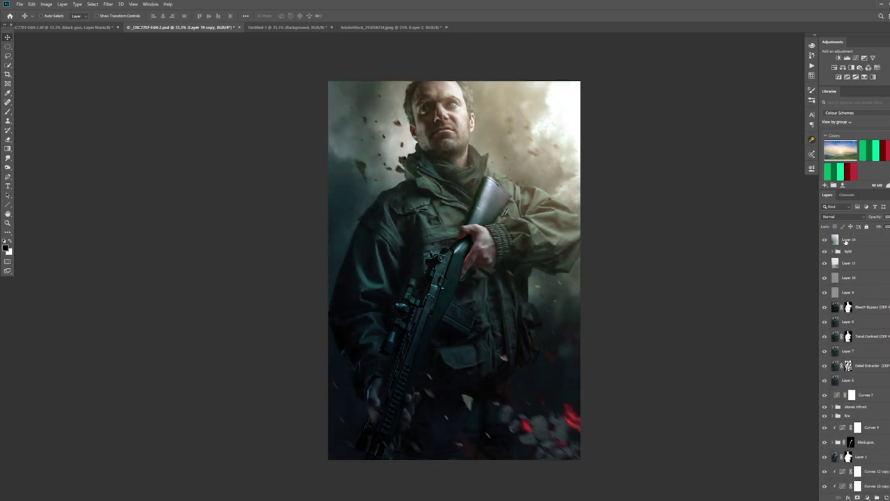
scroll(835, 286, up, 7)
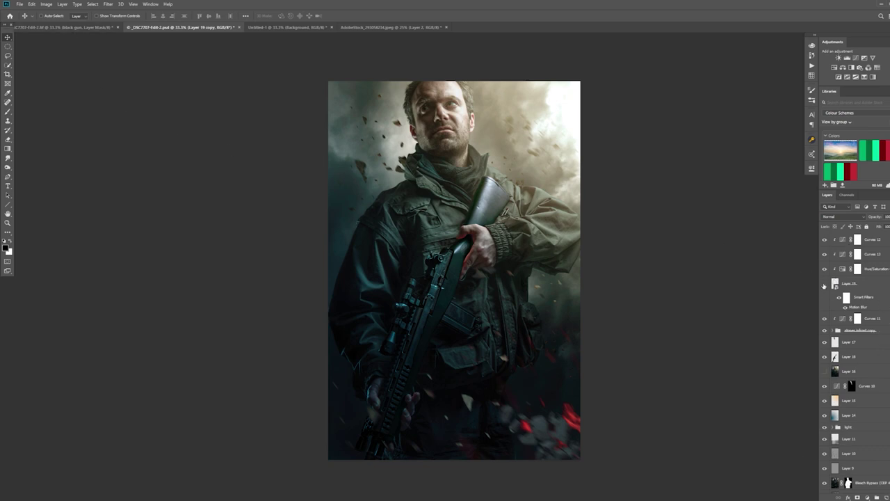
Step: Compare the graded soldier composite with the earlier ungraded version in the other document
click(61, 28)
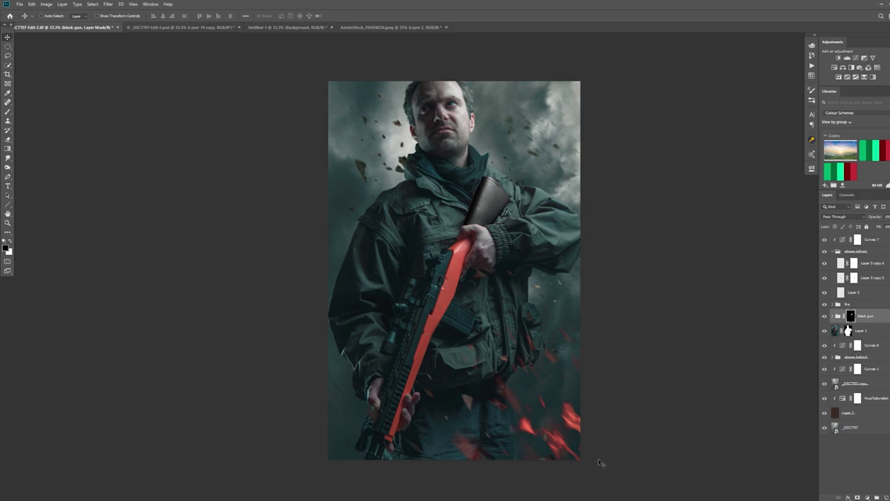
click(196, 28)
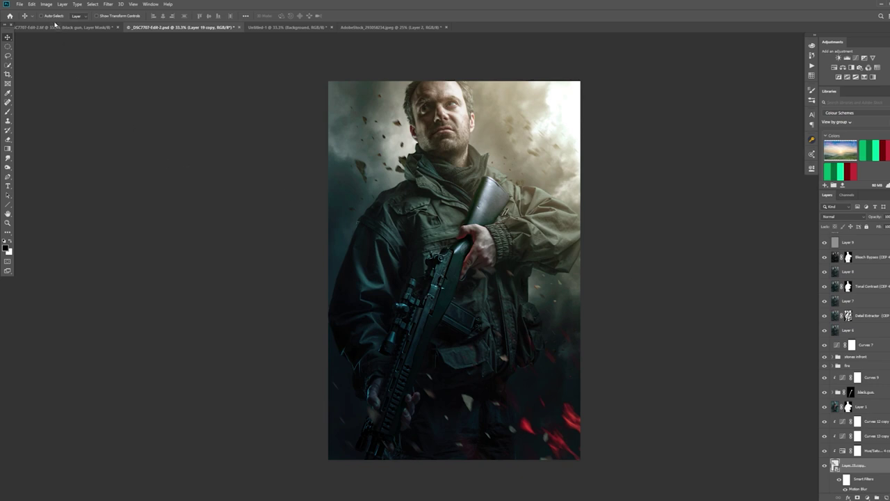
click(56, 27)
click(163, 29)
Step: Nudge the Layer 2 rocks slightly upward in the stock rock image and return to the soldier composite
click(363, 26)
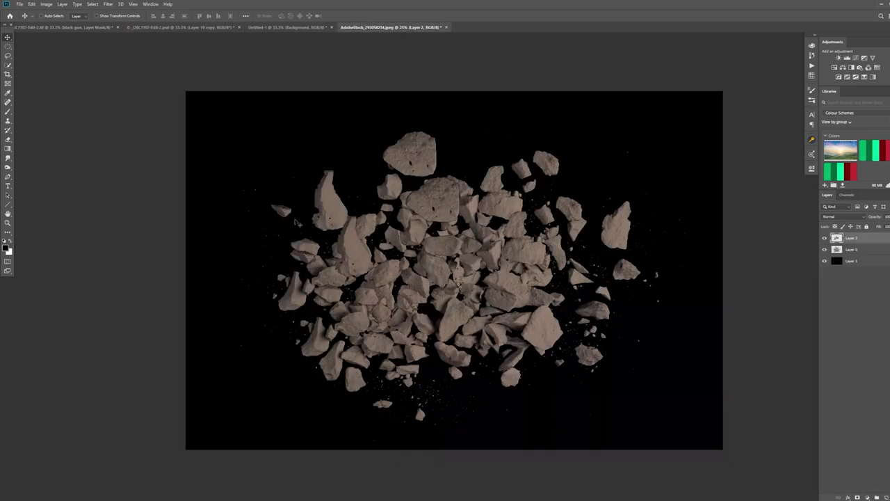
drag(440, 237, 436, 216)
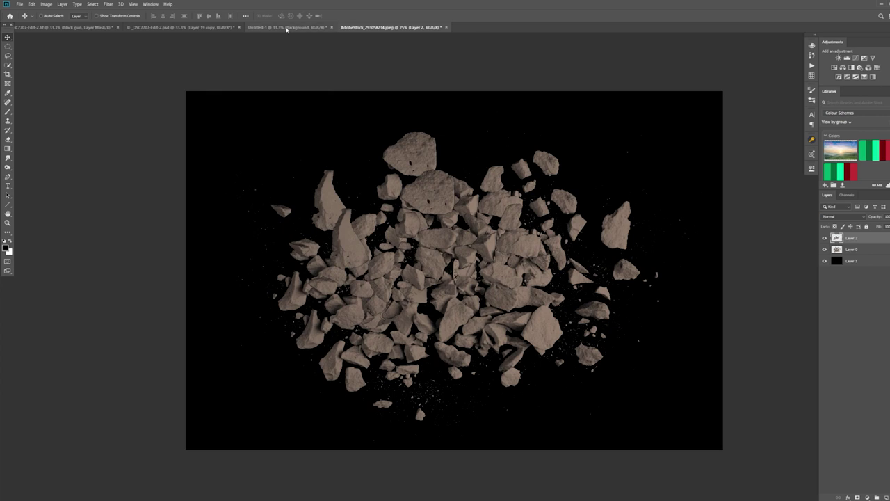
click(288, 27)
click(226, 29)
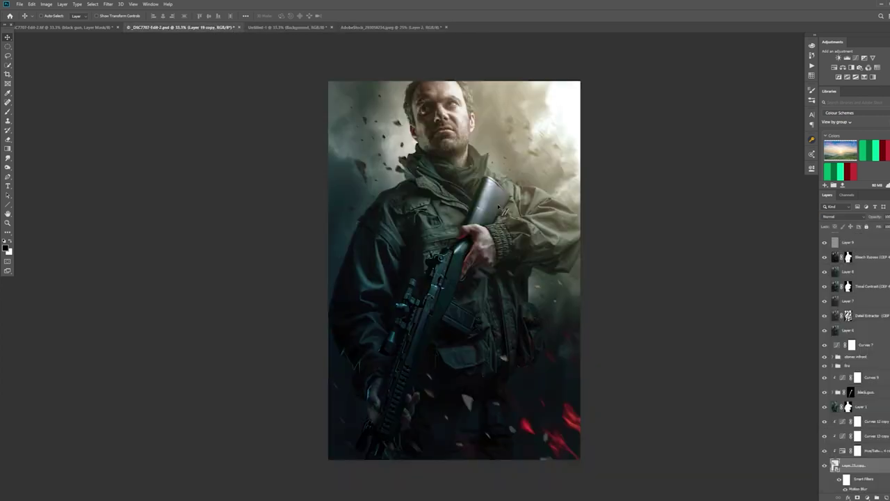